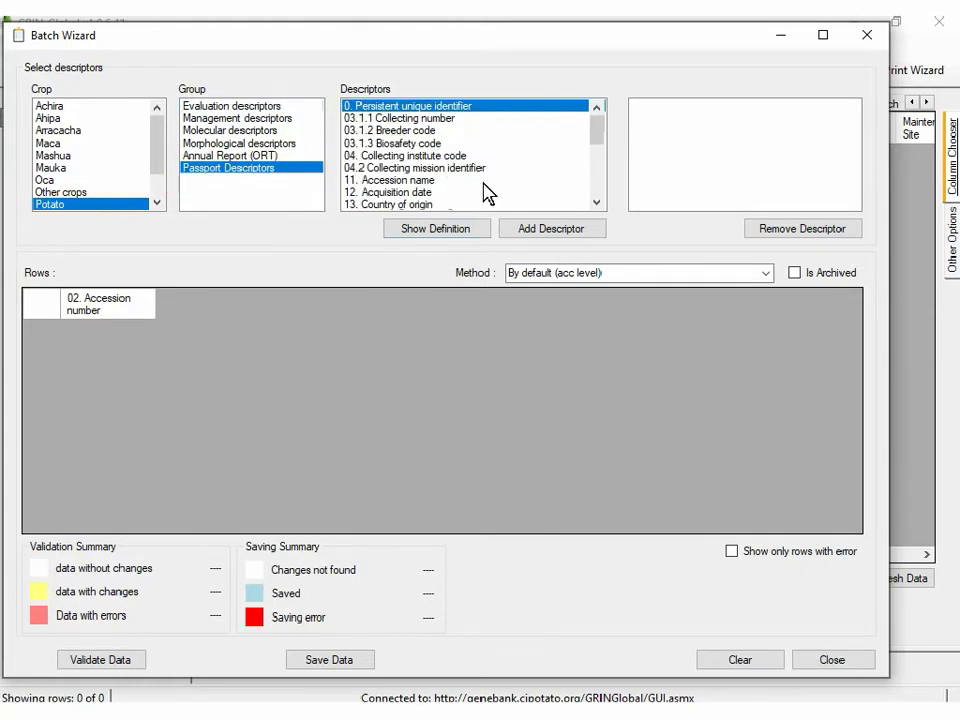
Add the potato passport descriptors Persistent unique identifier, Collecting number and Acquisition date to the batch grid
click(528, 222)
click(445, 119)
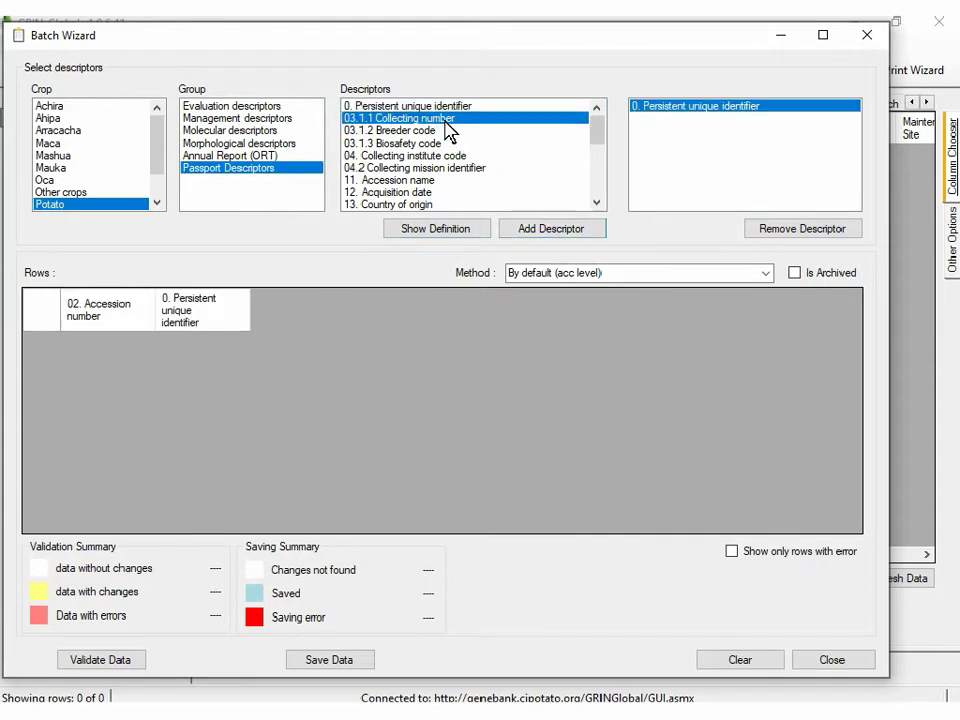
click(535, 228)
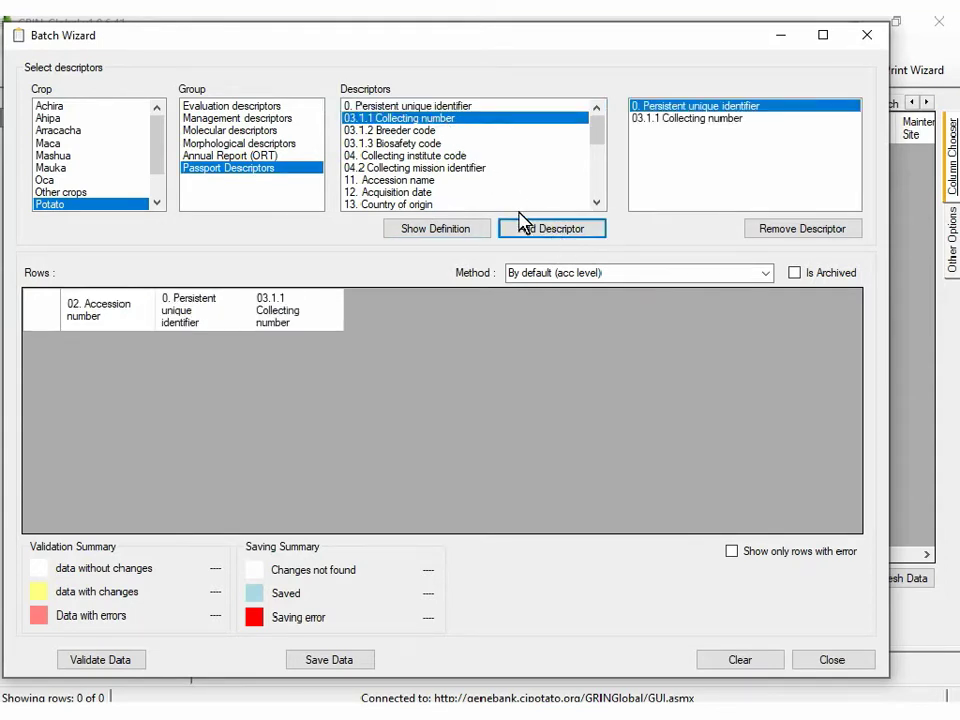
click(425, 192)
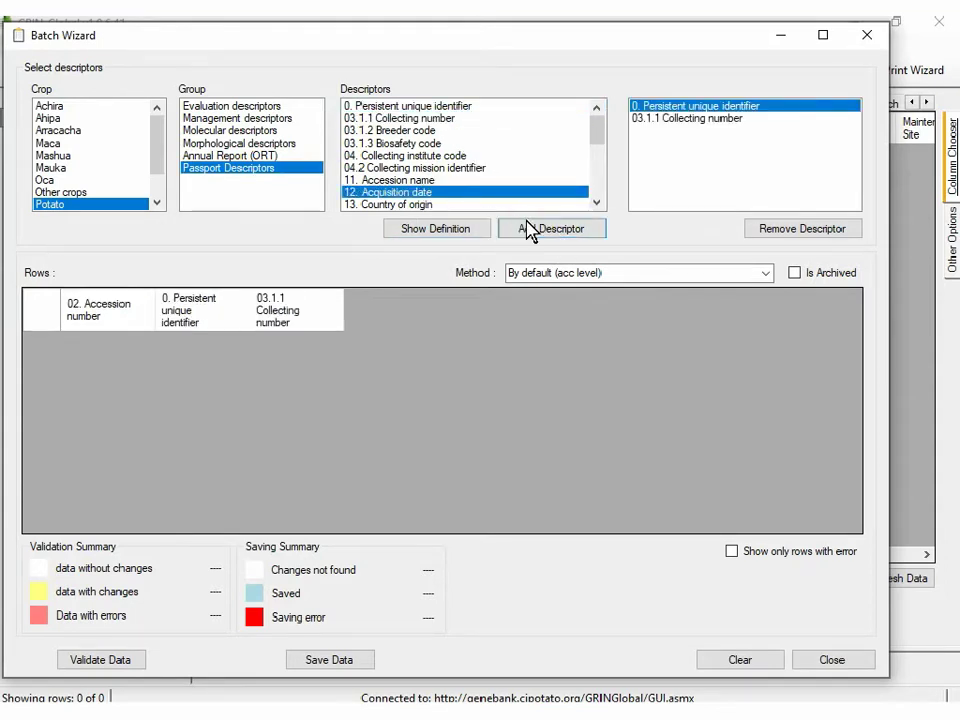
click(580, 223)
Add the passport descriptors Latitude of collecting site, Longitude of collecting site and Biological Status to the grid
scroll(560, 200, down, 1)
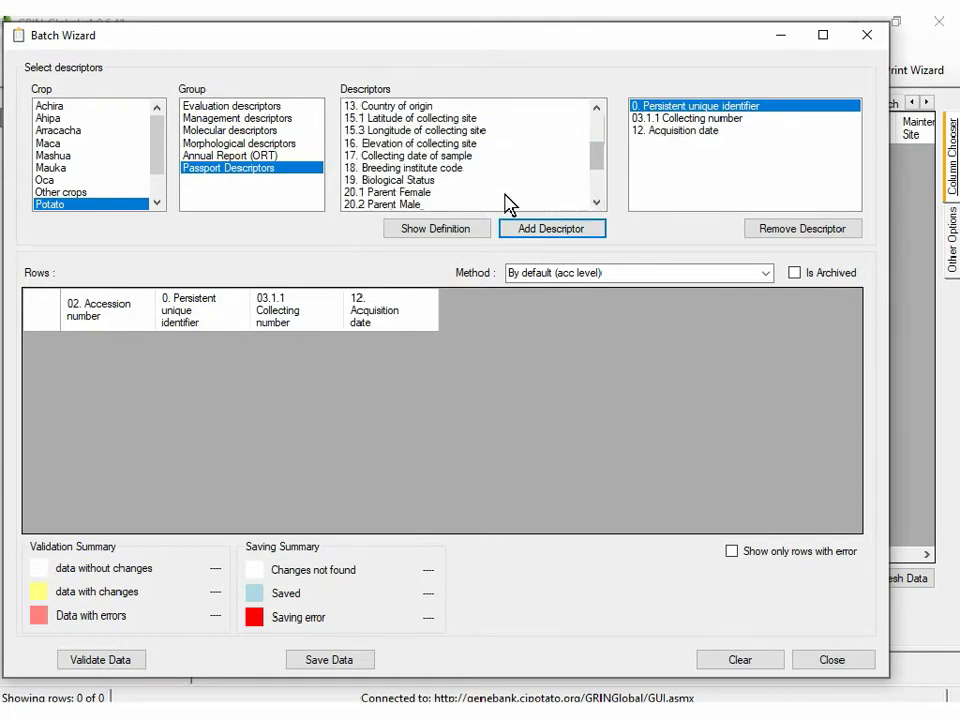
click(470, 118)
click(553, 232)
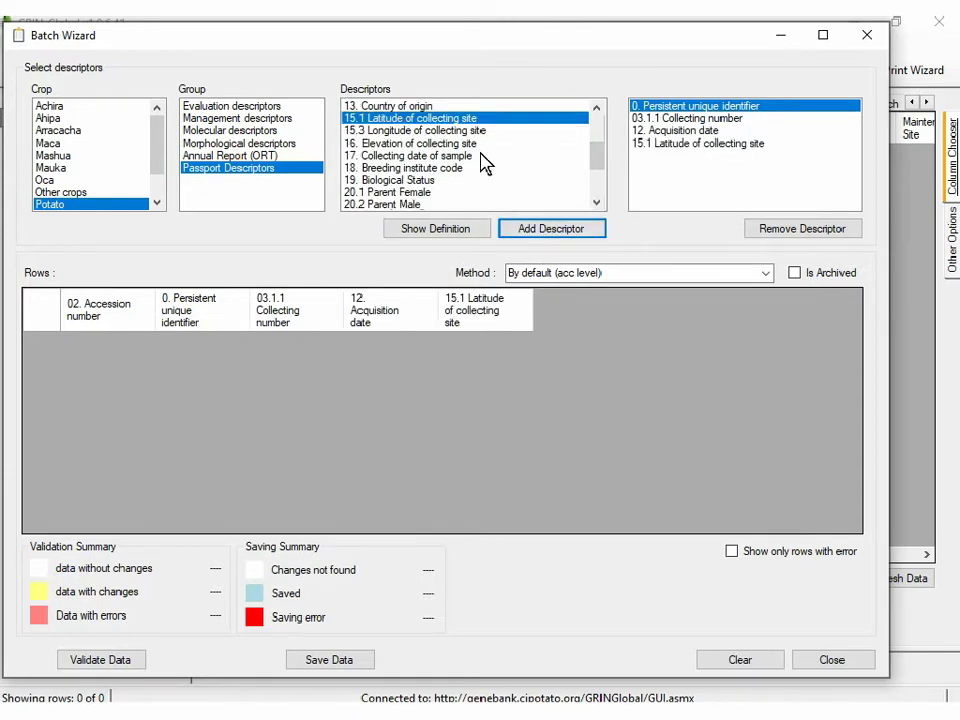
click(480, 130)
click(525, 225)
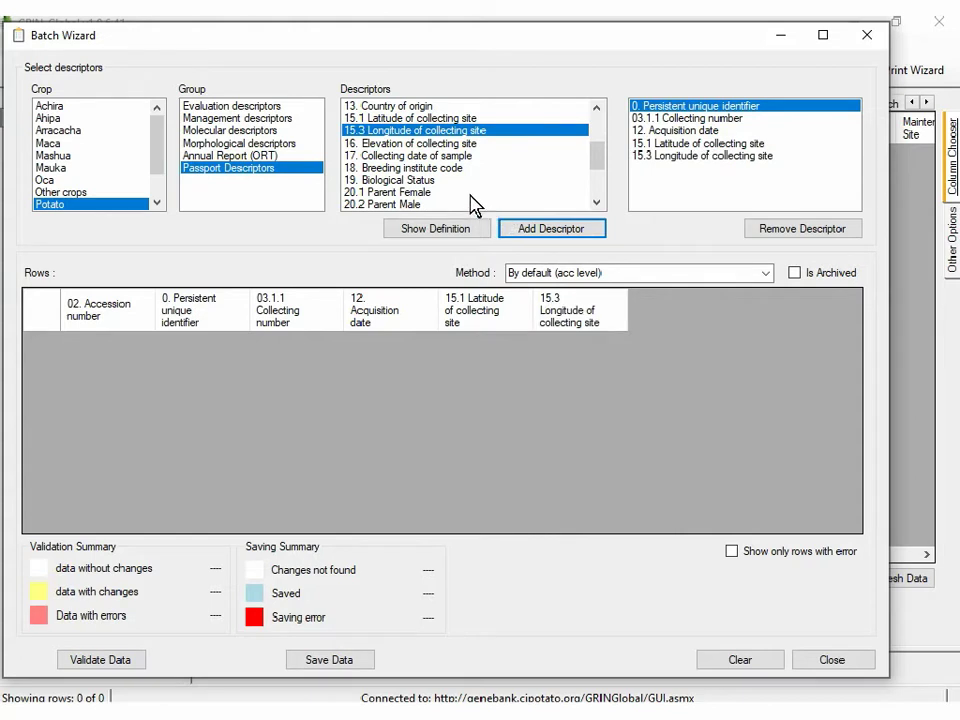
click(392, 180)
click(510, 229)
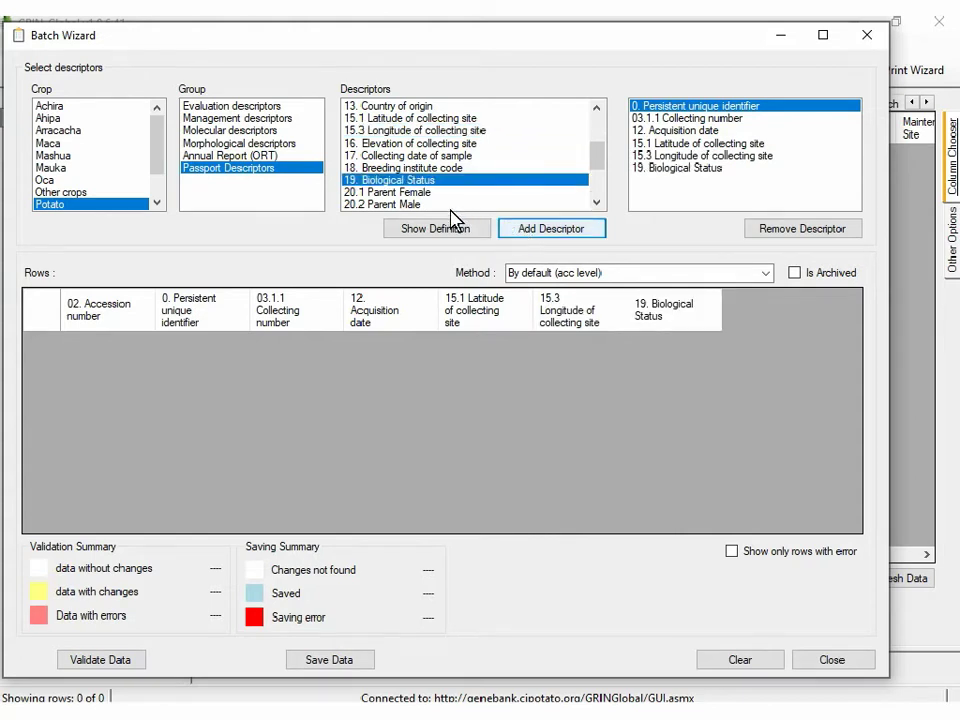
Add the morphological descriptors Flower color intensity and Flower shape to the grid
click(283, 144)
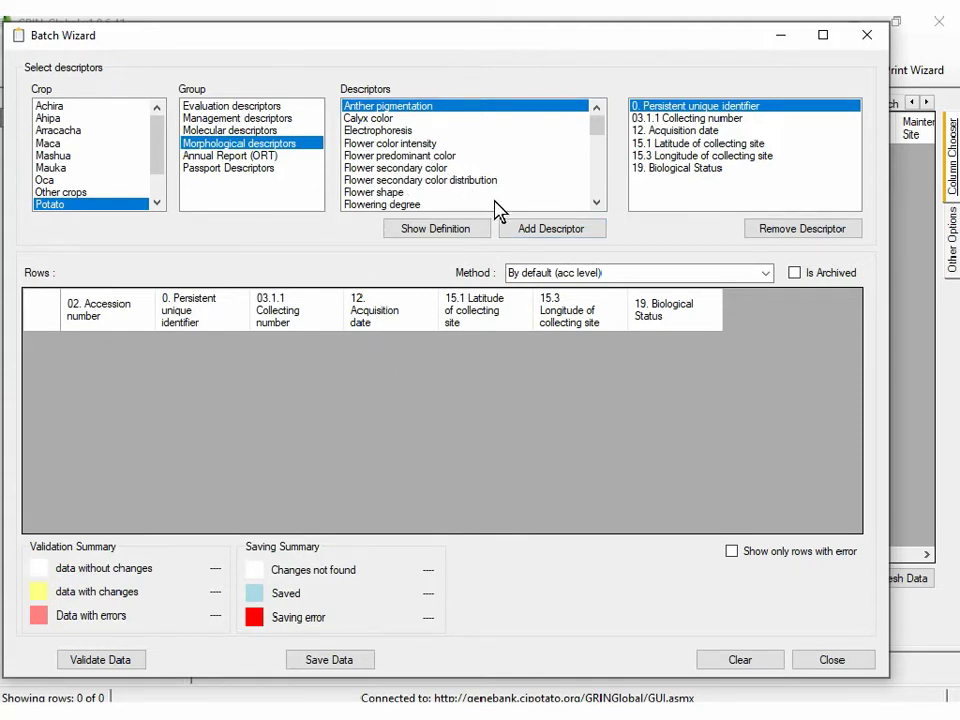
key(Down)
key(Down)
key(Down)
click(519, 227)
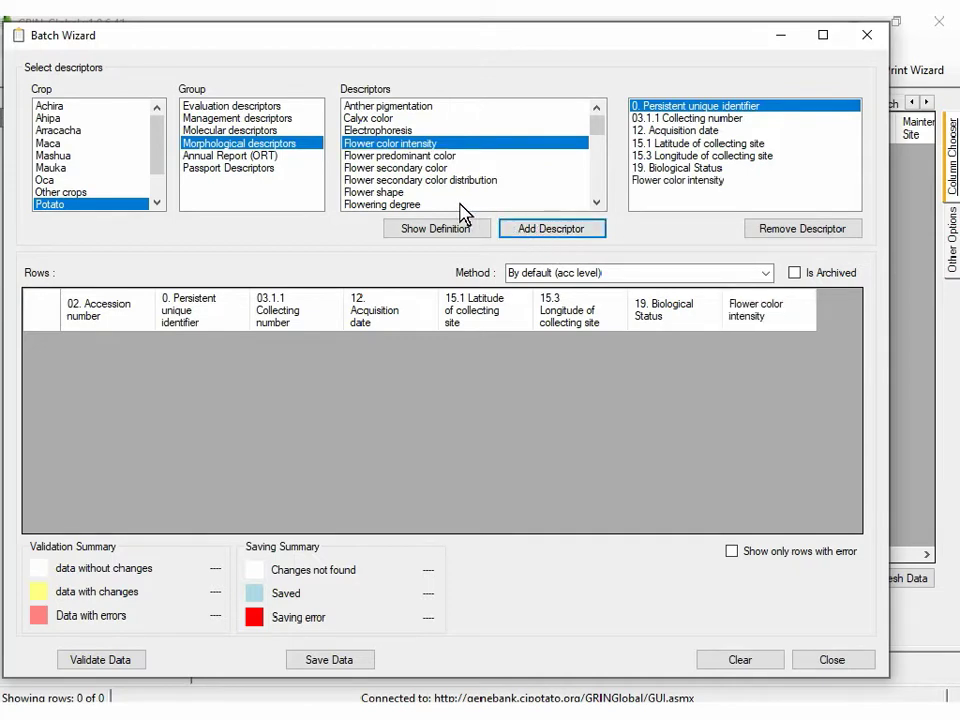
key(Down)
key(Down)
key(Down)
key(Down)
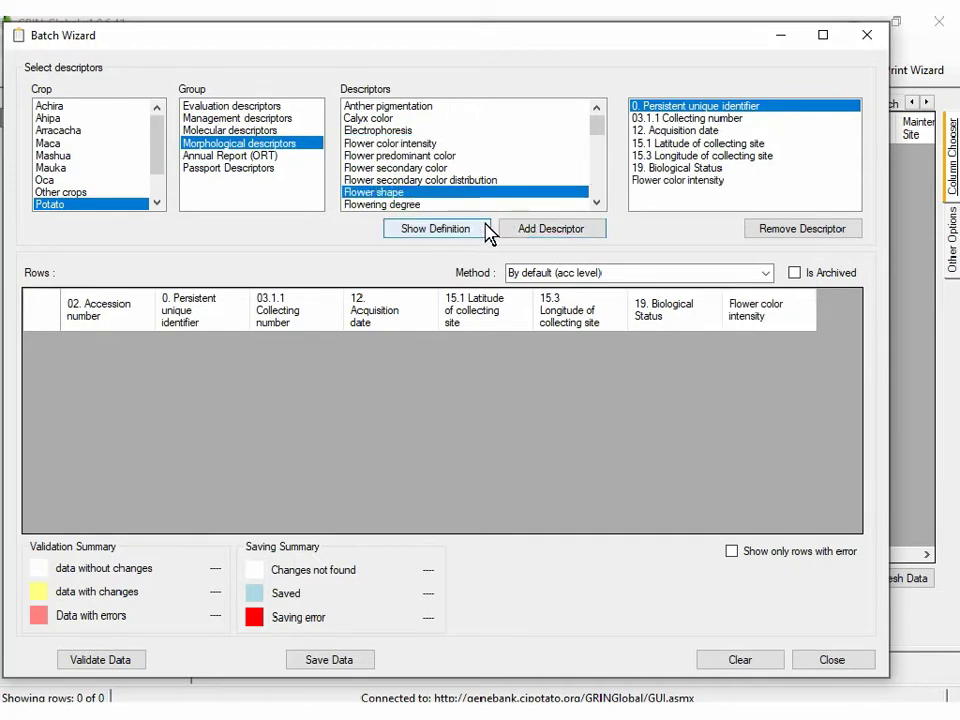
click(550, 238)
Add the morphological descriptor Fruit shape to the grid and maximize the Batch Wizard window
click(596, 202)
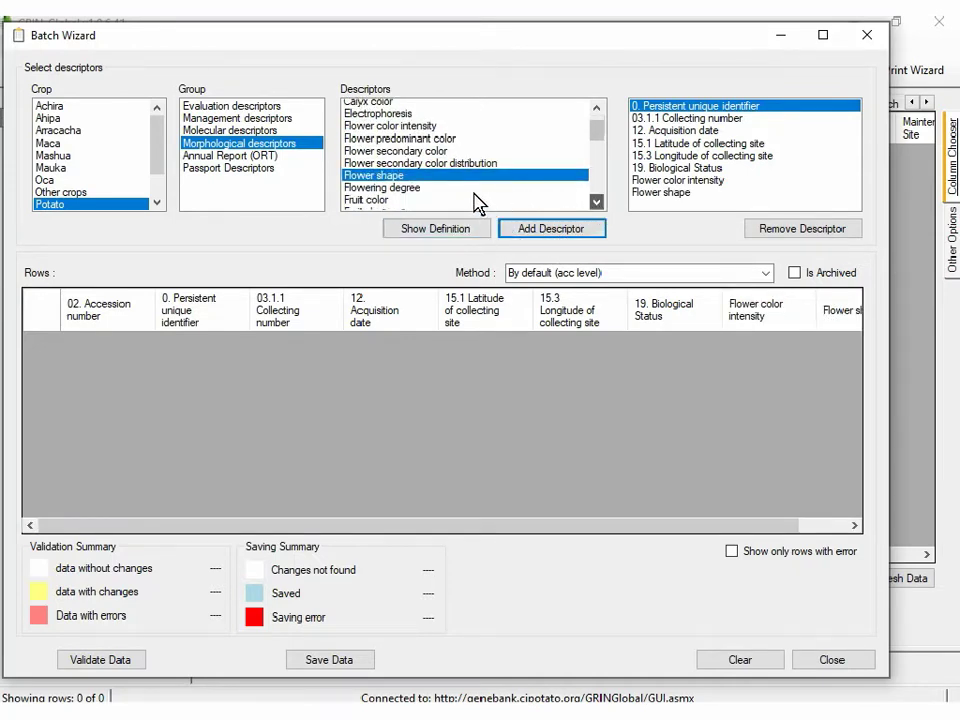
scroll(432, 197, down, 1)
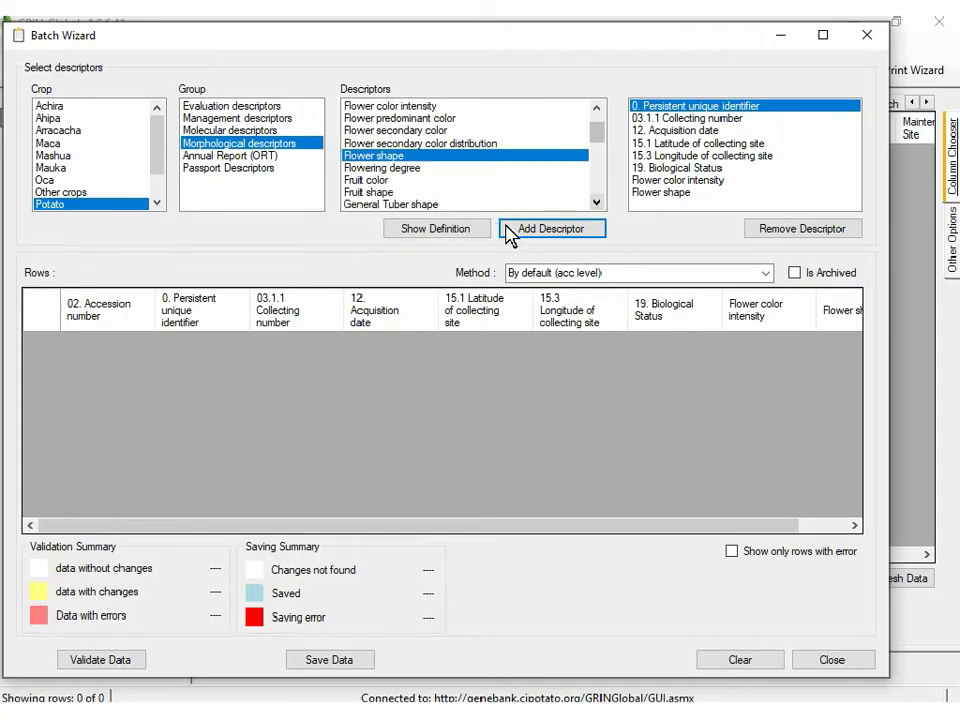
key(Down)
key(Down)
key(Down)
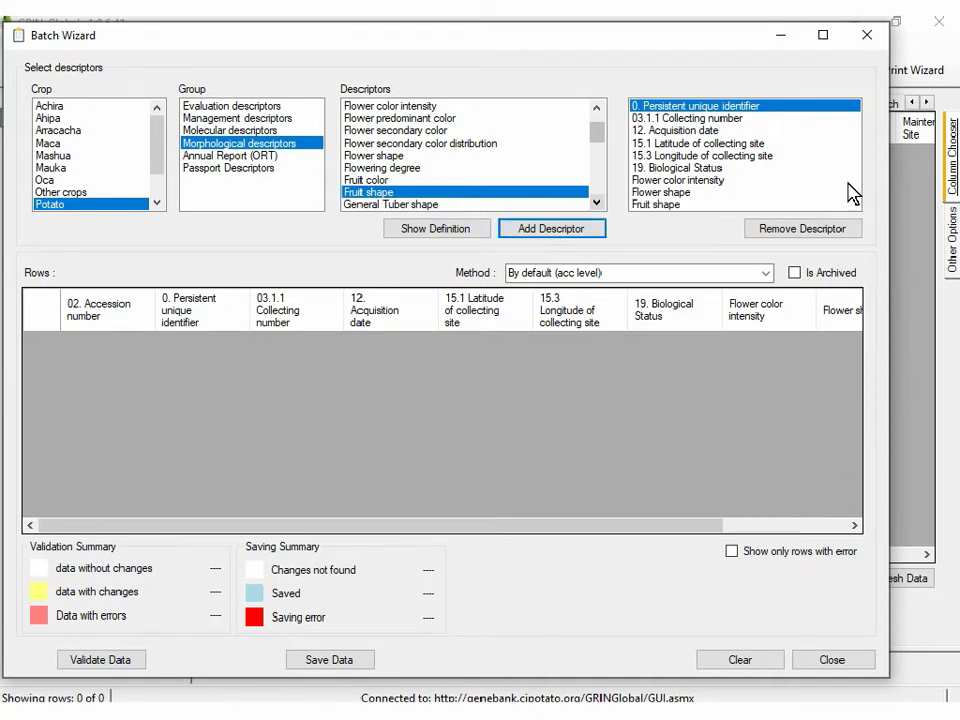
click(823, 37)
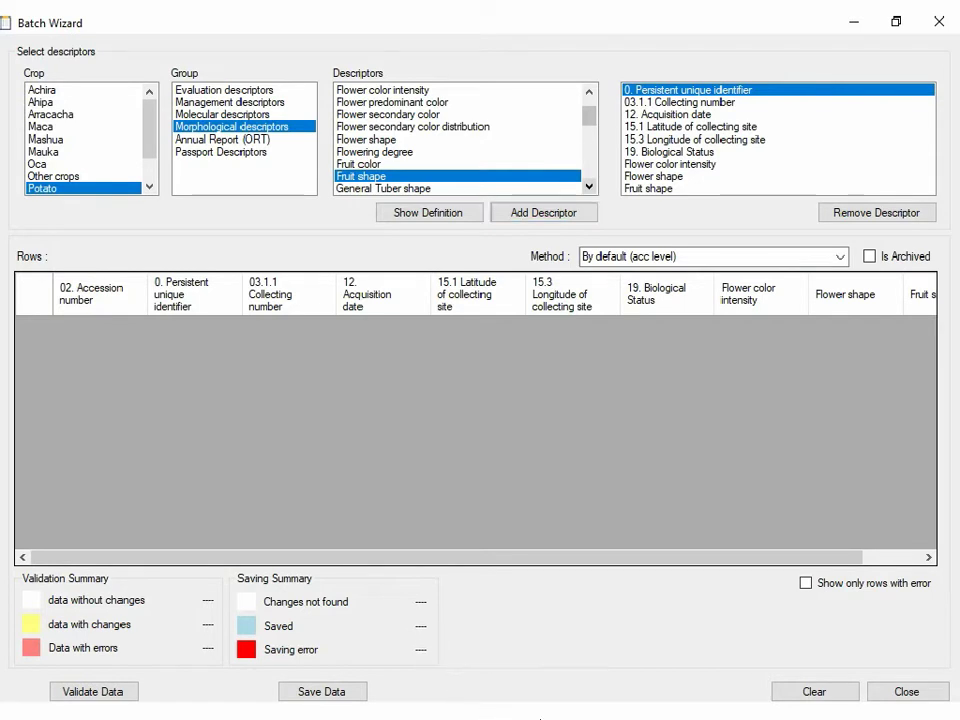
Switch to BatchWizard.xlsx in Excel and copy the header row and all accession data, range A2:J18
click(765, 712)
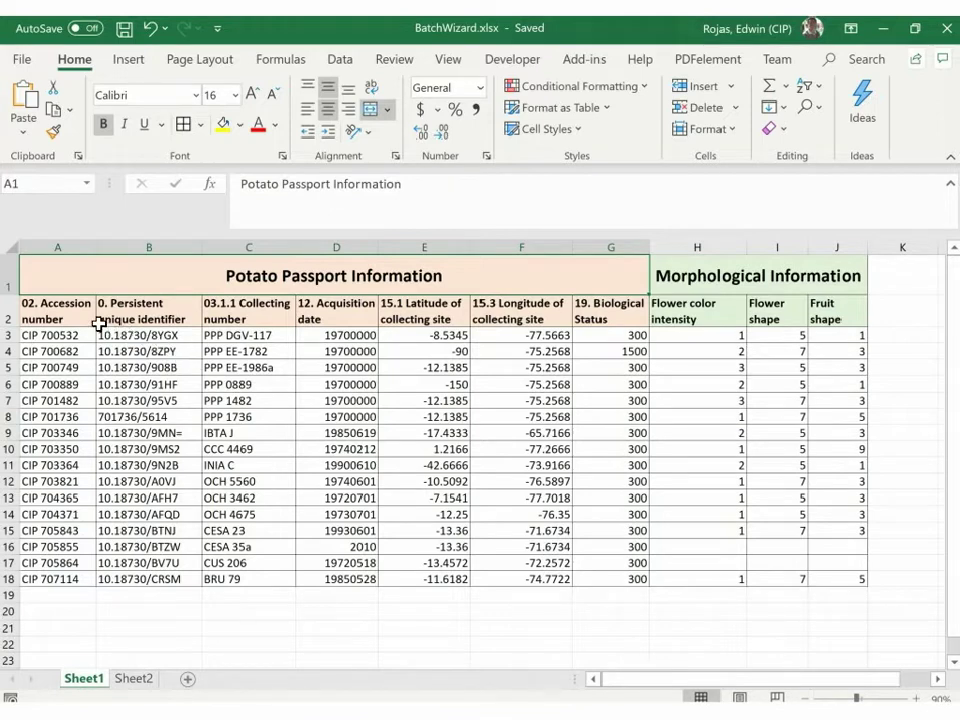
drag(178, 371, 229, 386)
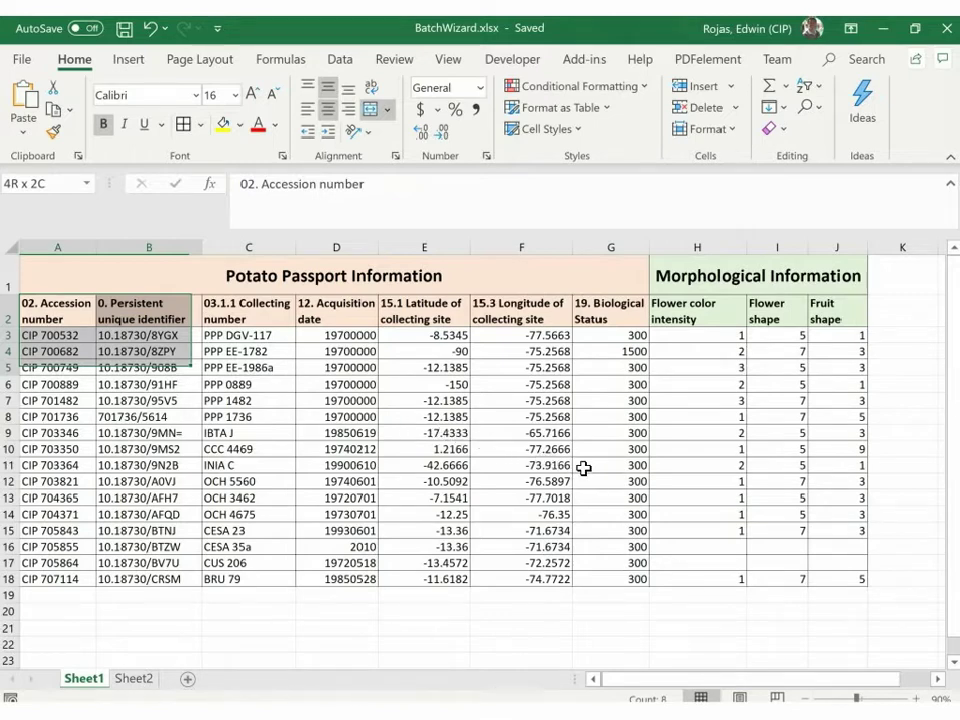
drag(686, 492, 737, 523)
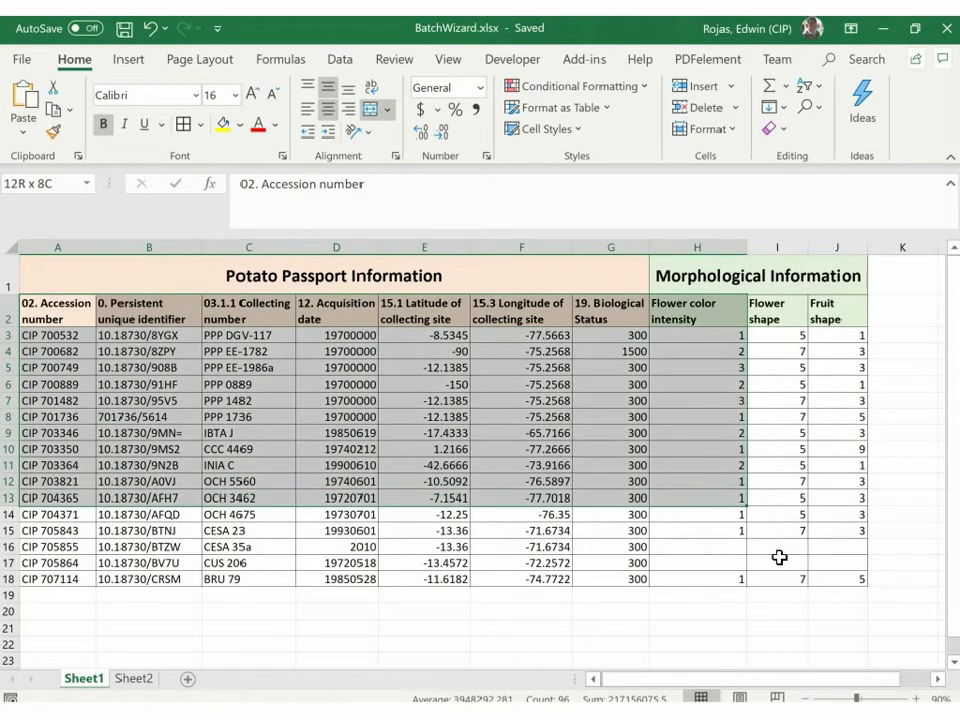
drag(779, 557, 816, 570)
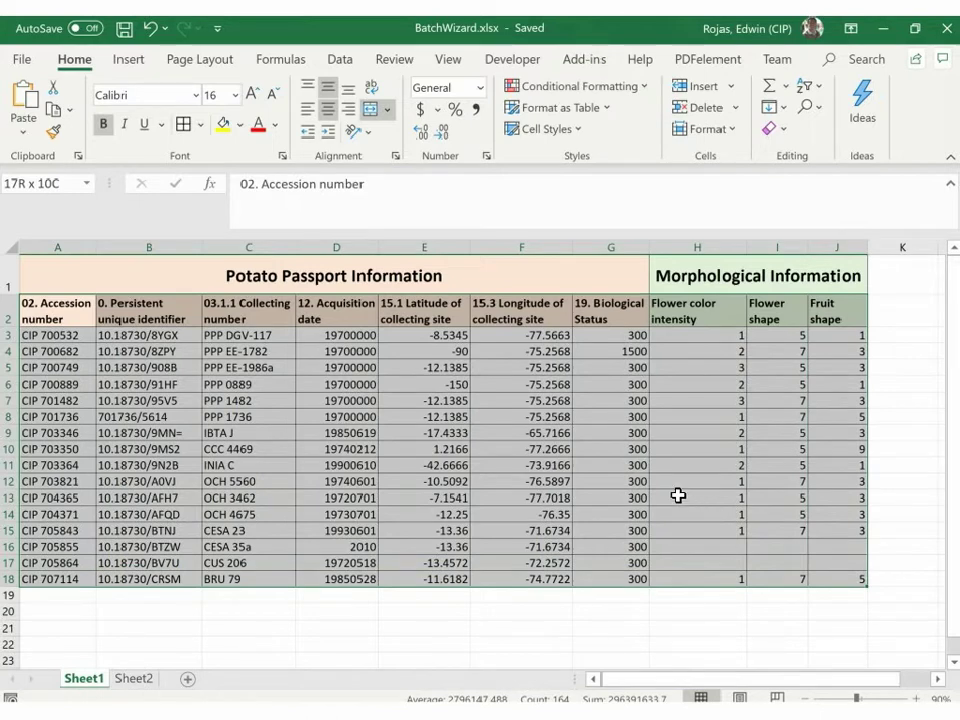
right_click(493, 414)
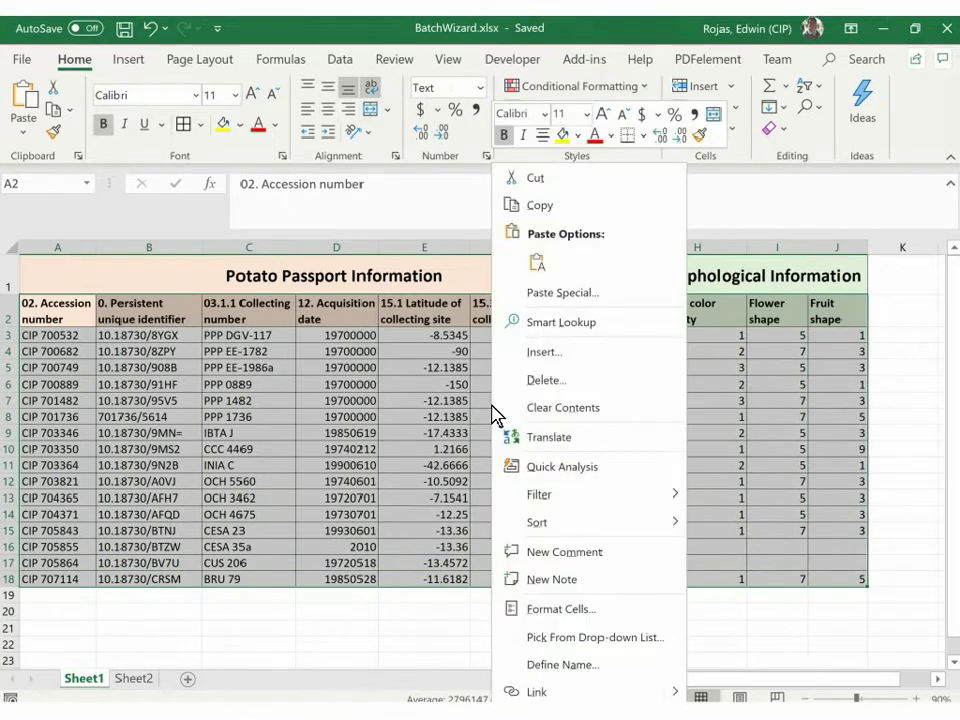
click(540, 206)
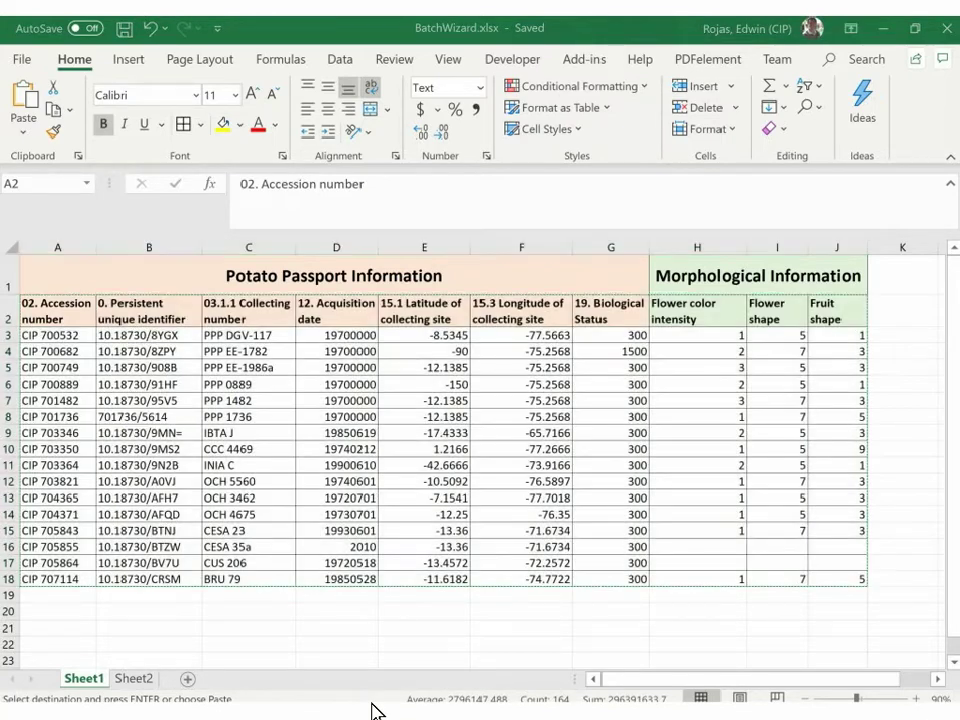
Switch back to the Batch Wizard, paste the copied data into the grid and validate it
click(373, 707)
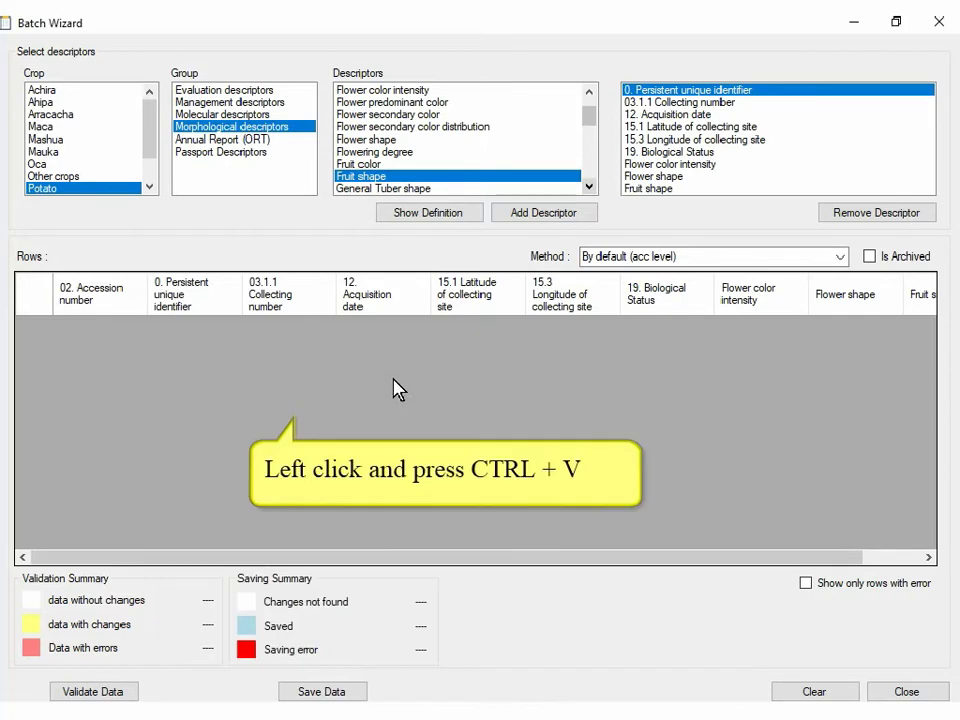
click(393, 388)
key(ctrl+v)
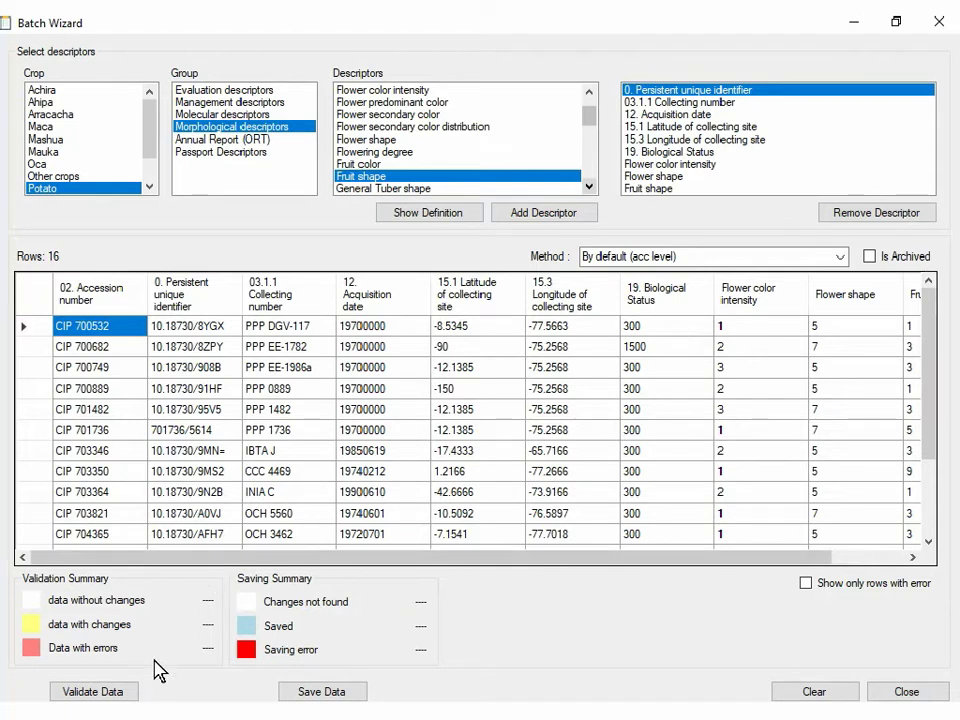
click(113, 690)
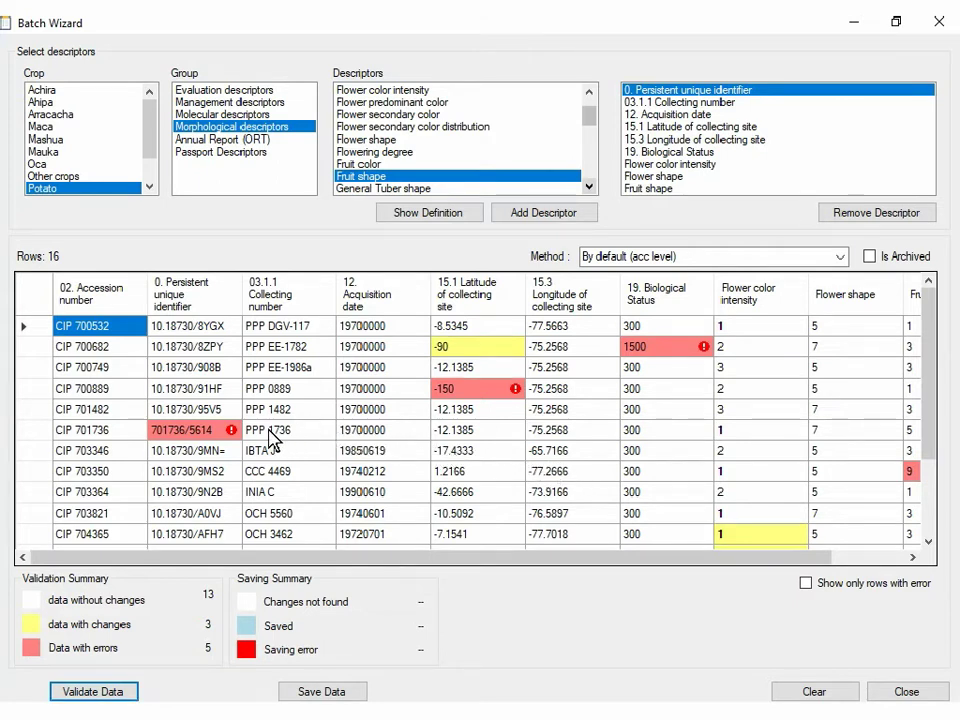
Check the persistent unique identifier error for accession CIP 701736 and copy the identifier's current database value
mouse_move(233, 438)
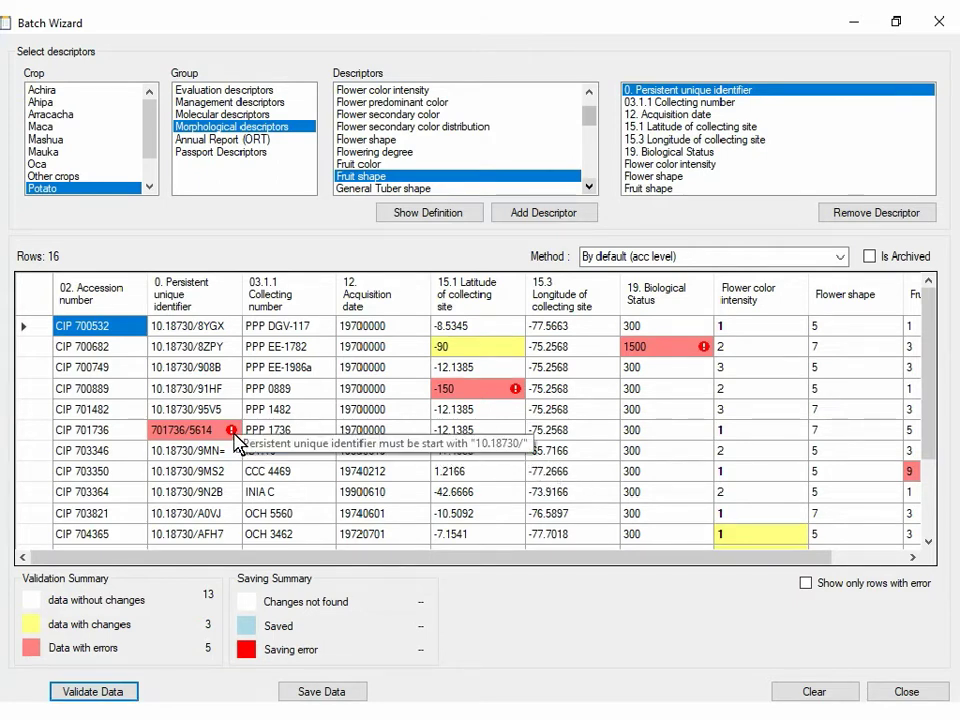
click(210, 437)
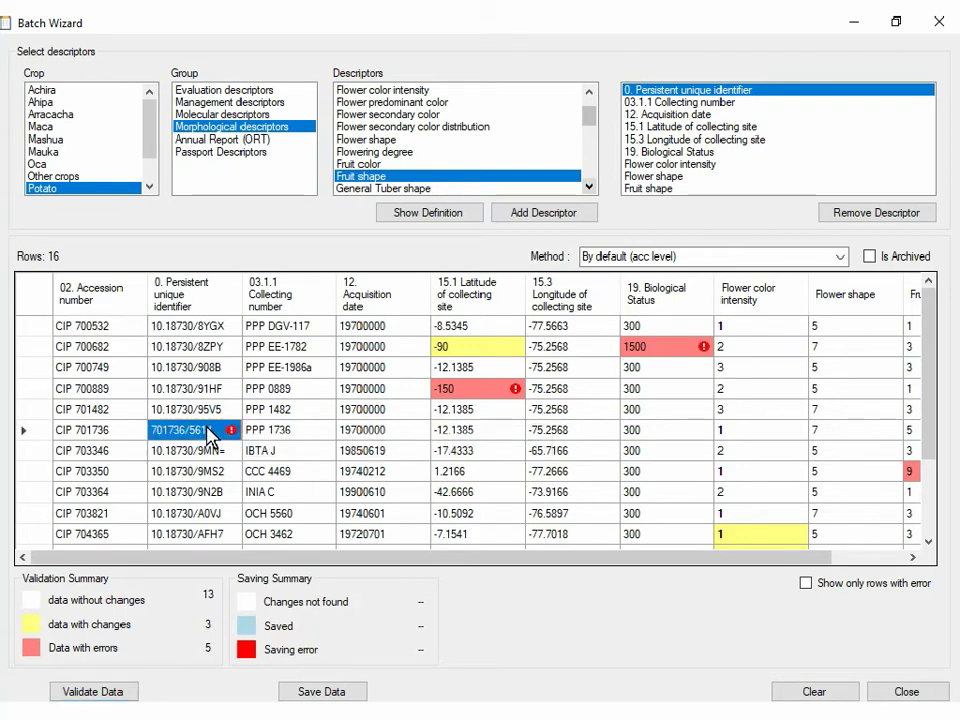
right_click(210, 437)
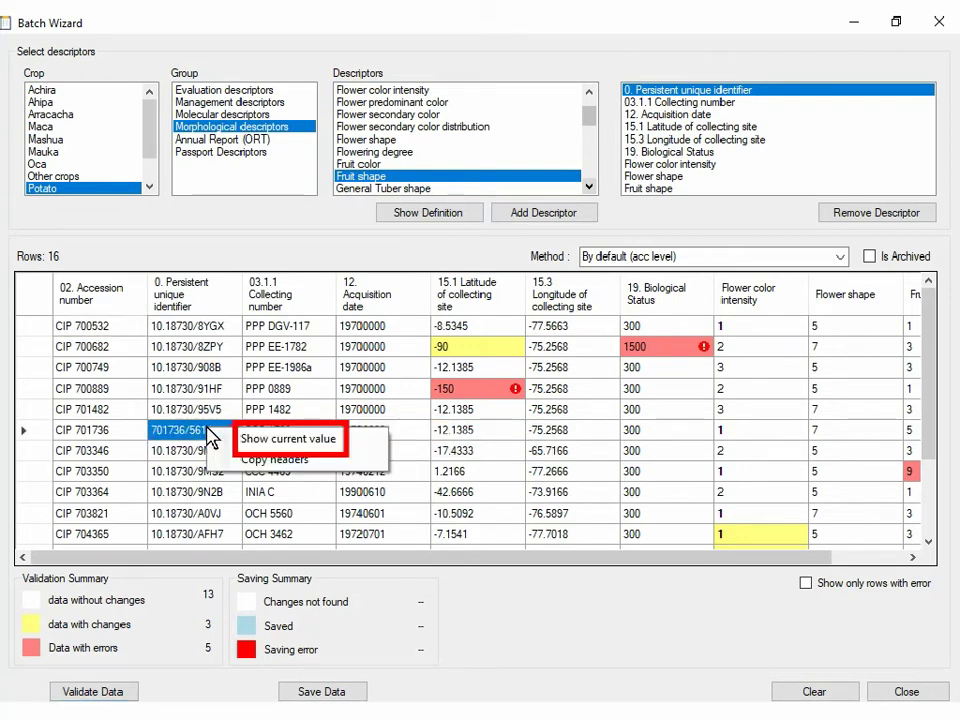
click(257, 440)
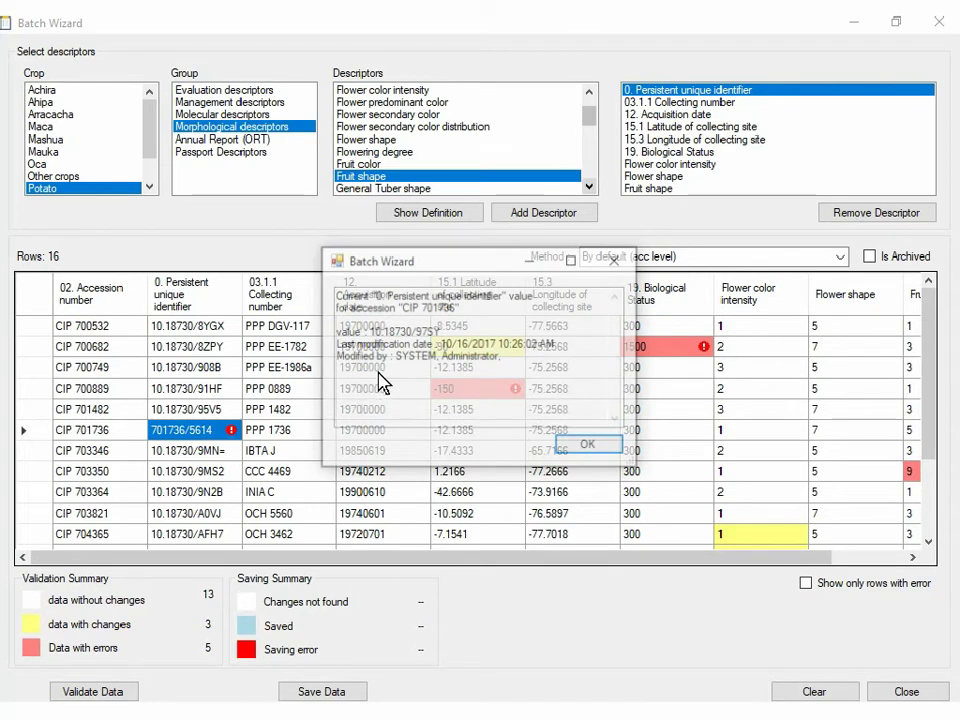
drag(441, 332, 381, 340)
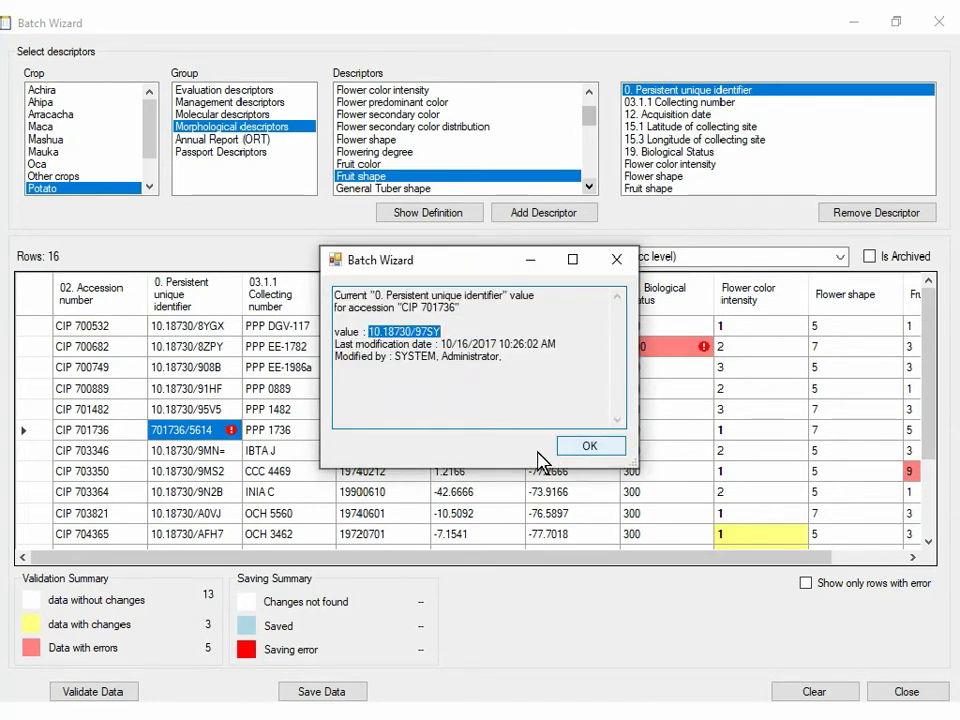
key(Return)
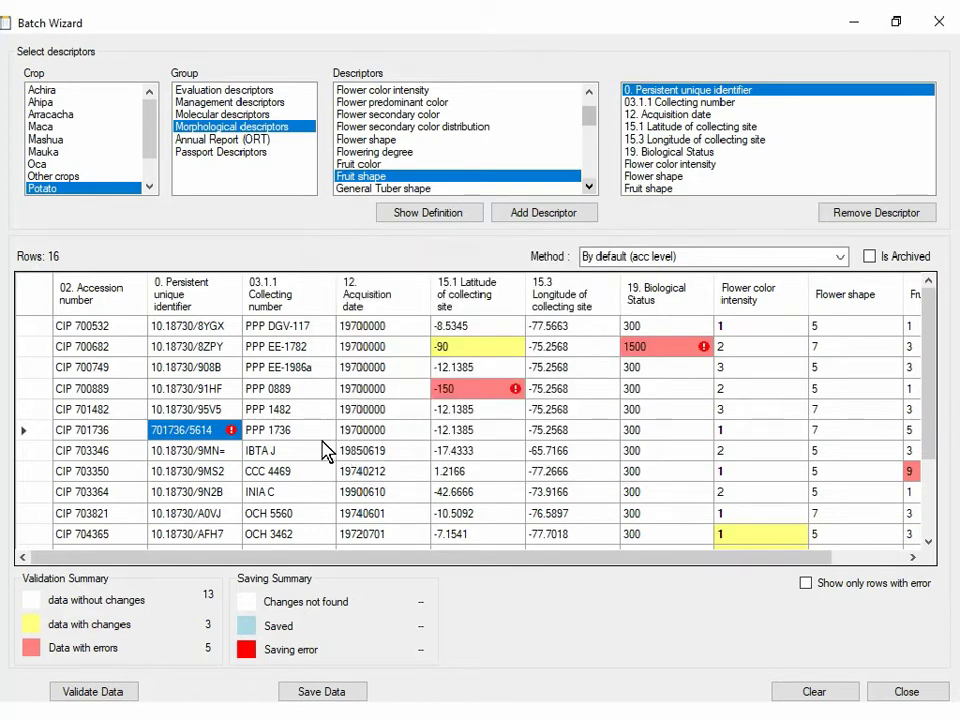
Replace the persistent unique identifier of CIP 701736 with 10.18730/97SY and validate the data again
click(193, 433)
key(ctrl+v)
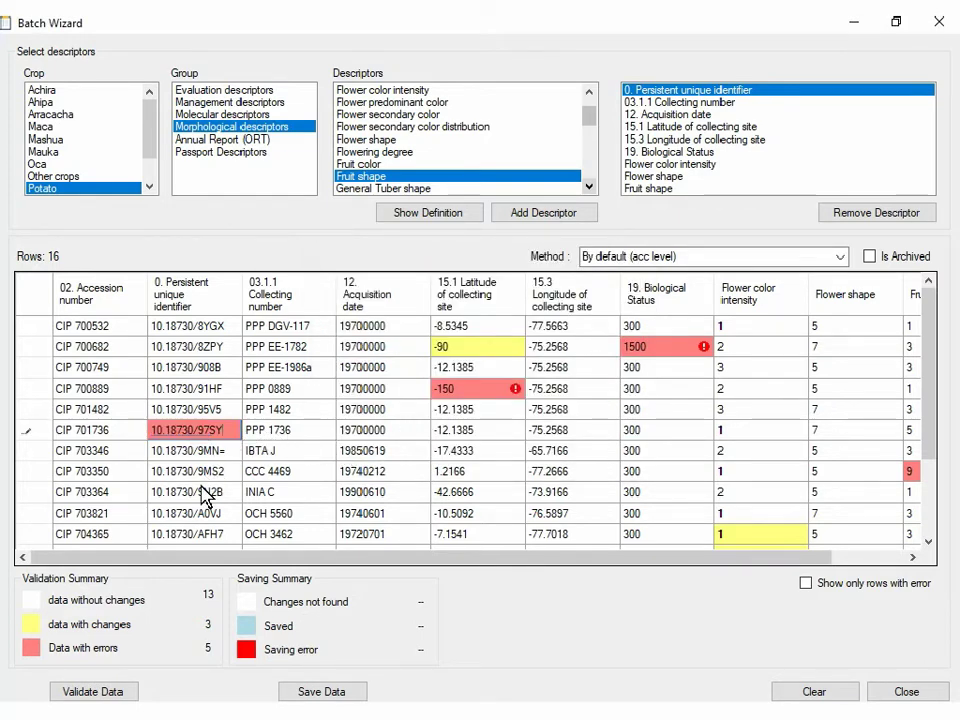
key(Return)
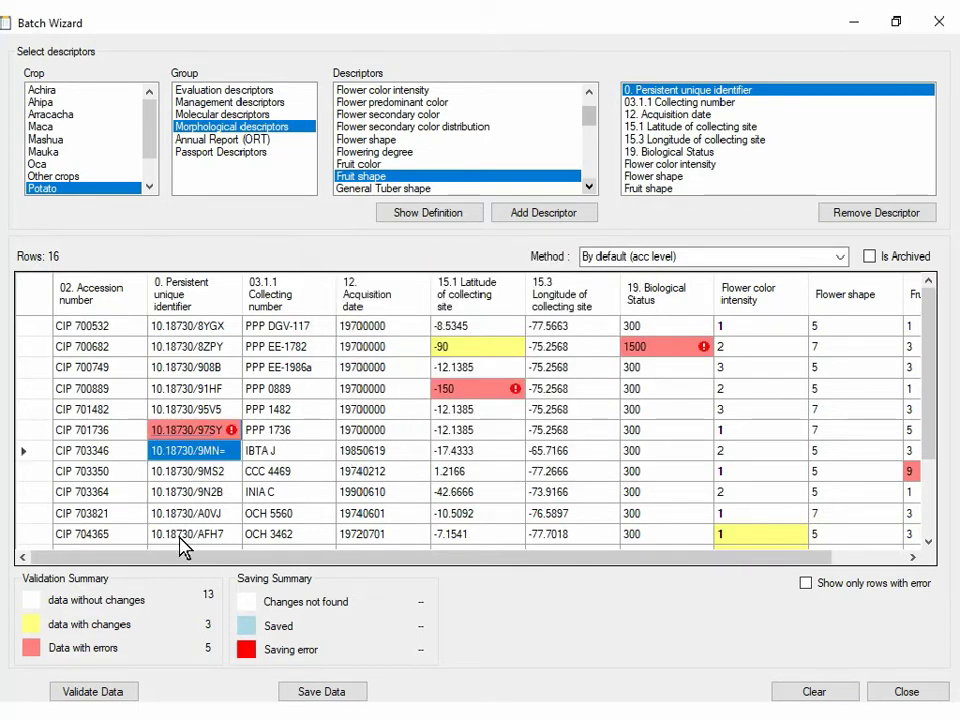
click(108, 695)
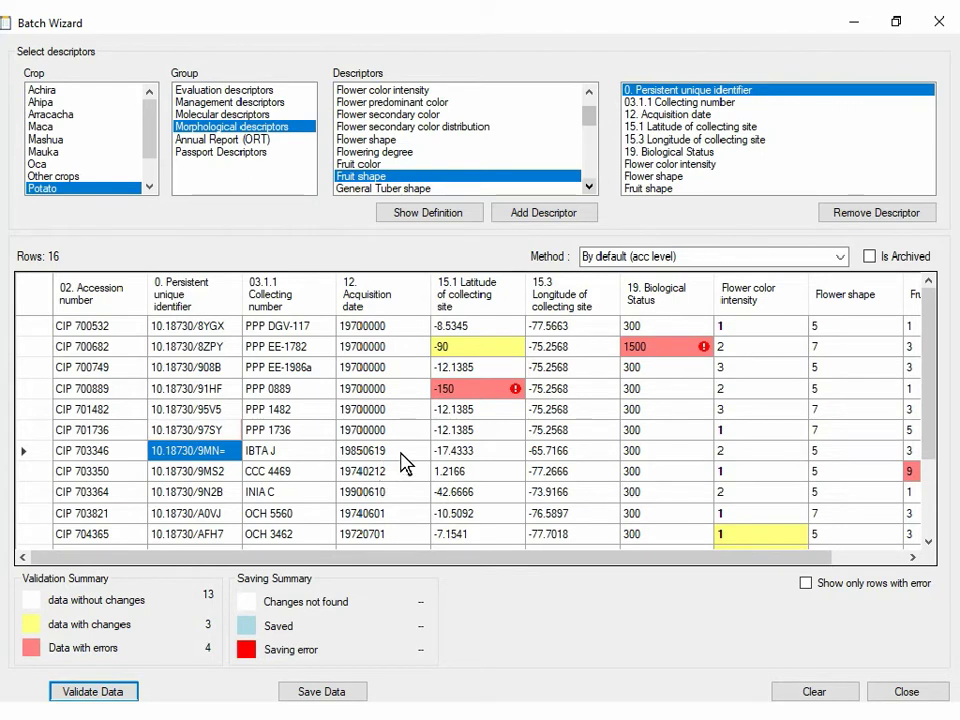
Check the latitude error for accession CIP 700889 and set its Latitude of collecting site to -40
mouse_move(517, 392)
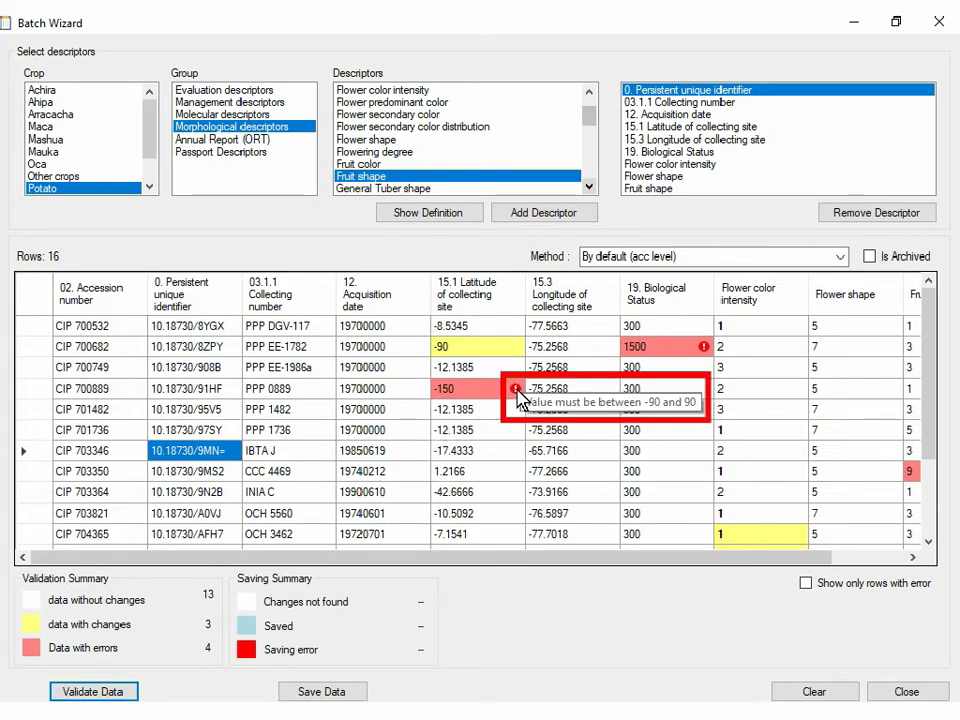
click(489, 392)
text(-4)
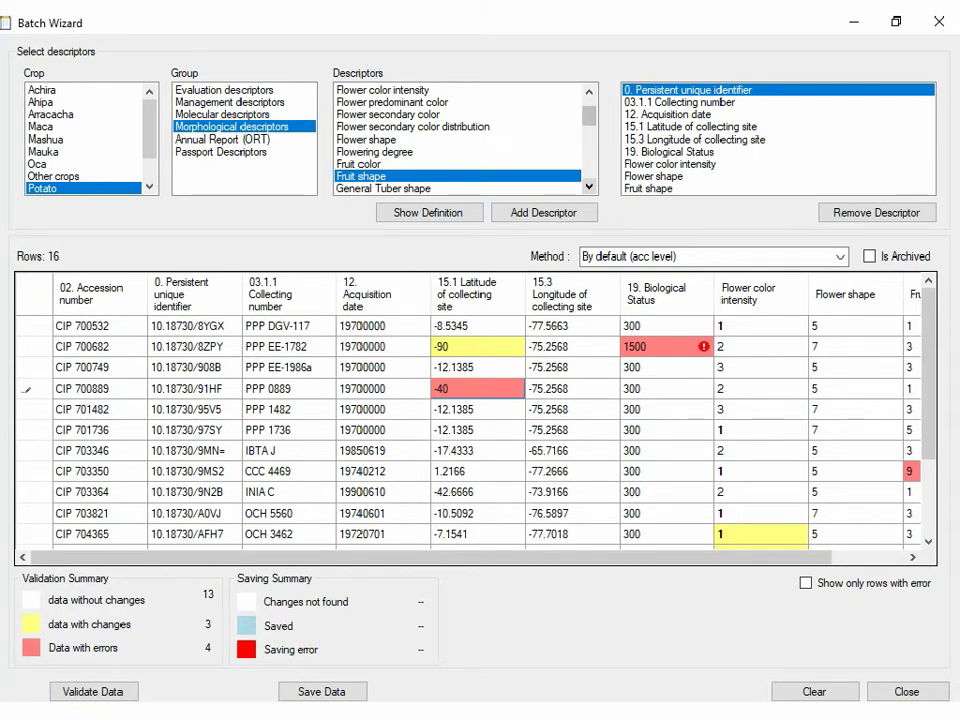
Set the Biological Status of accession CIP 700682 to 300 and validate the data again
click(661, 346)
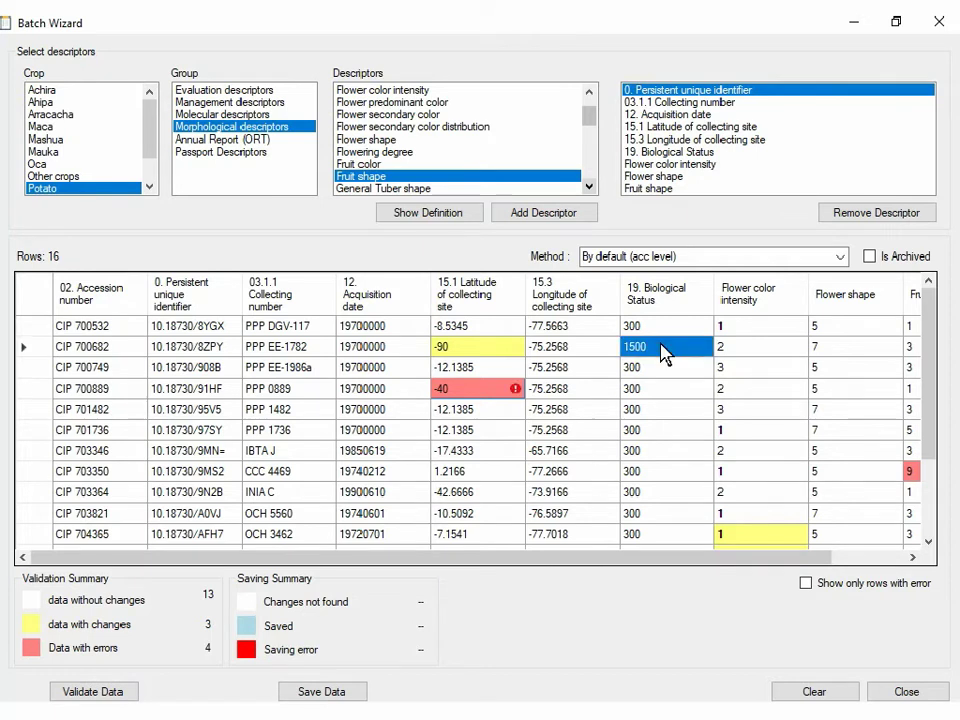
click(654, 364)
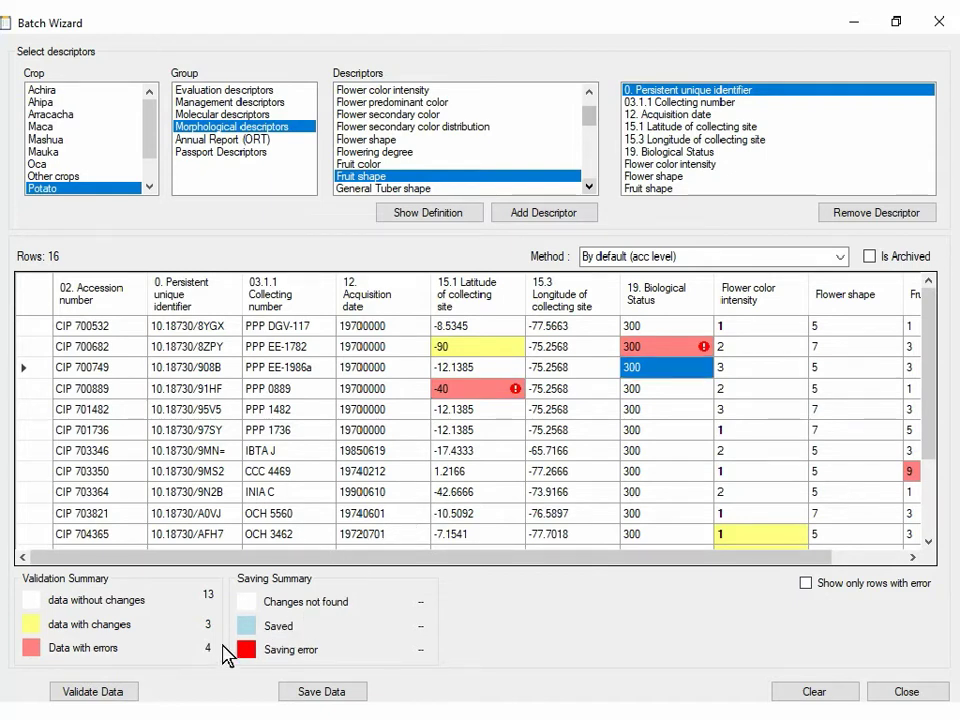
click(122, 692)
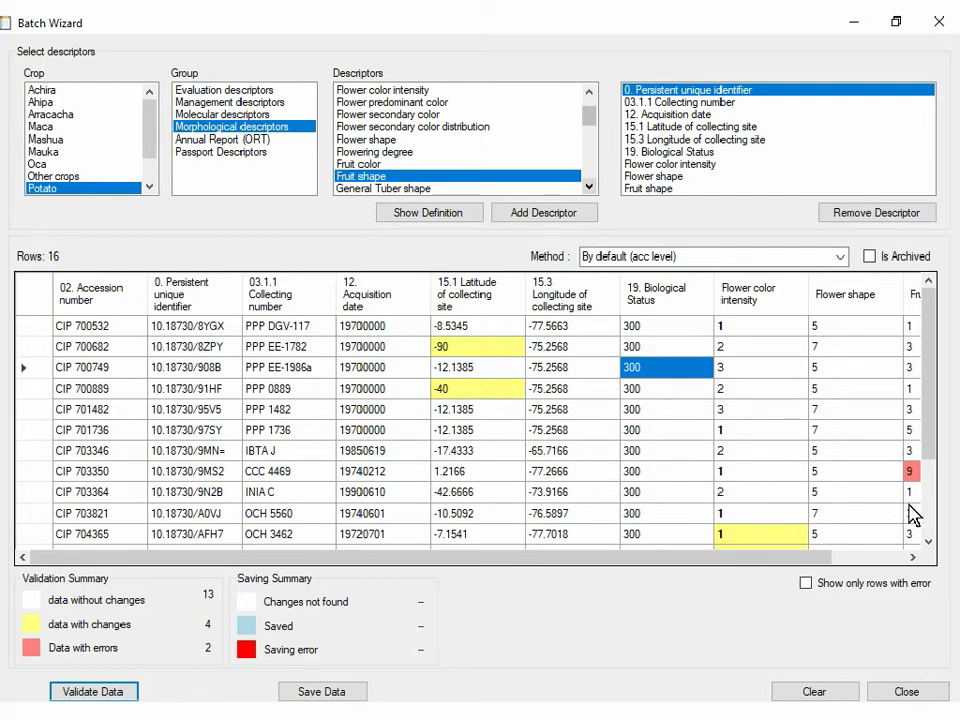
Check the acquisition date error for accession CIP 705855, set the date to 20100000 and revalidate the data
scroll(912, 515, down, 2)
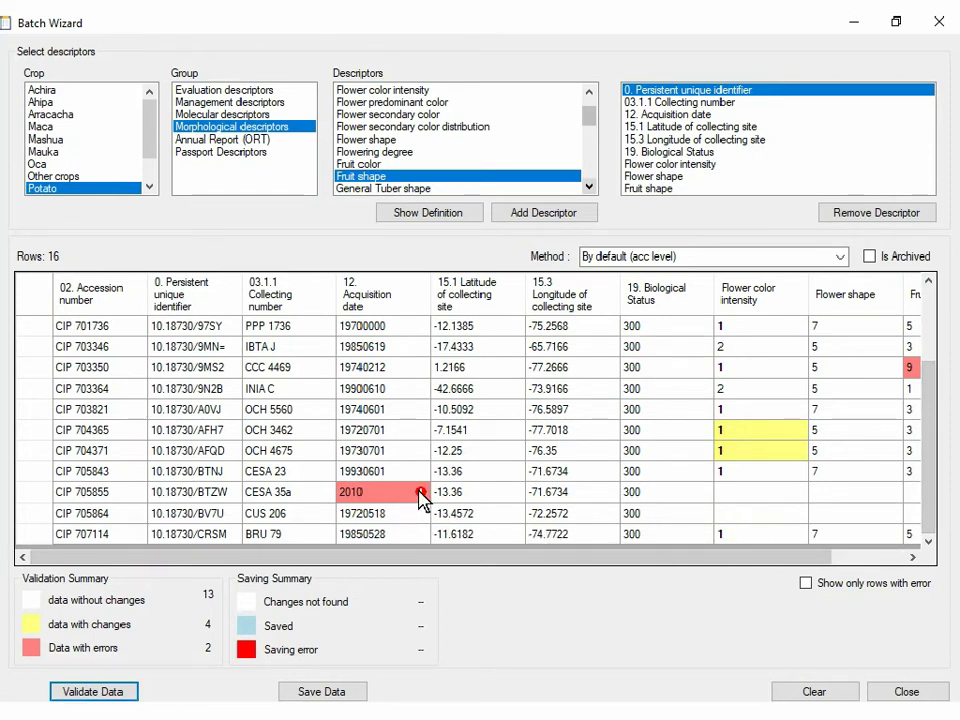
mouse_move(420, 497)
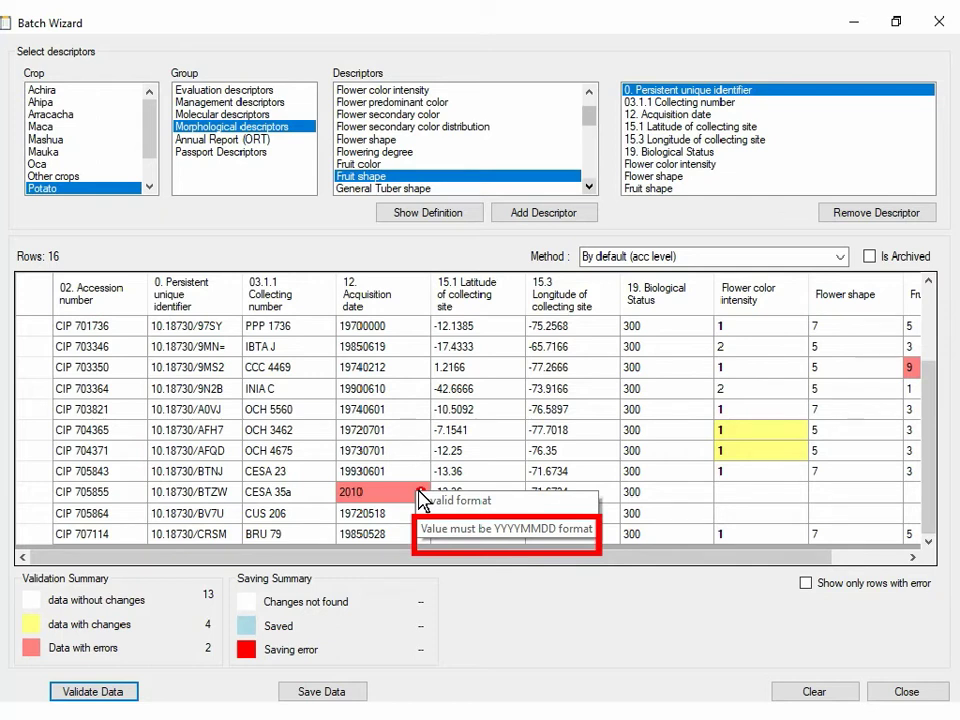
click(420, 492)
text(0000)
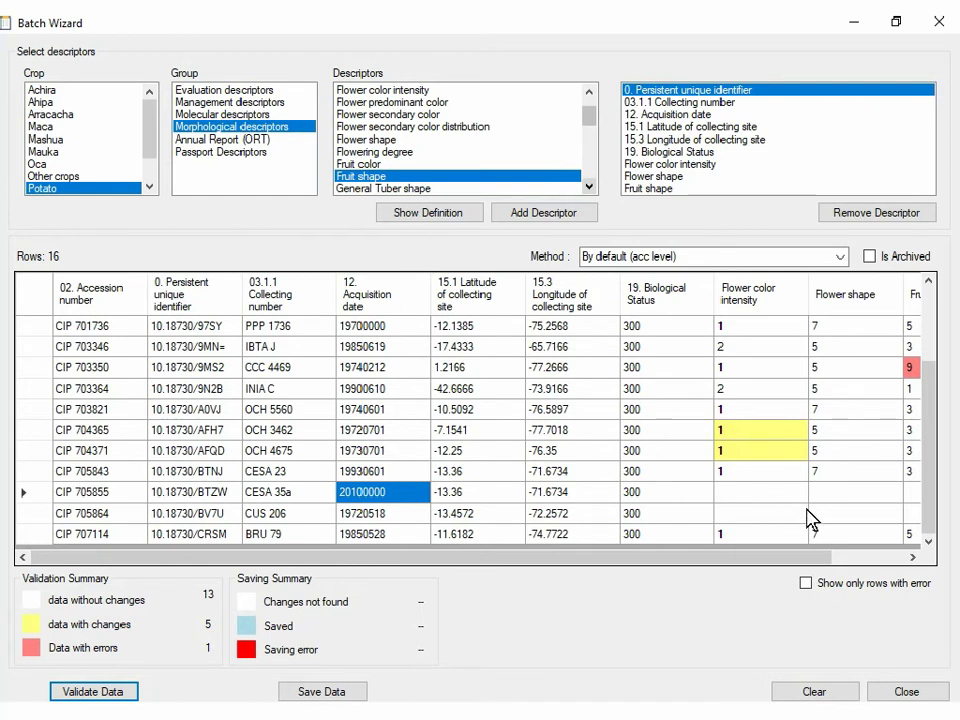
Check the Fruit shape error for accession CIP 703350 and review the trait codes in the Fruit shape descriptor's definition
click(913, 558)
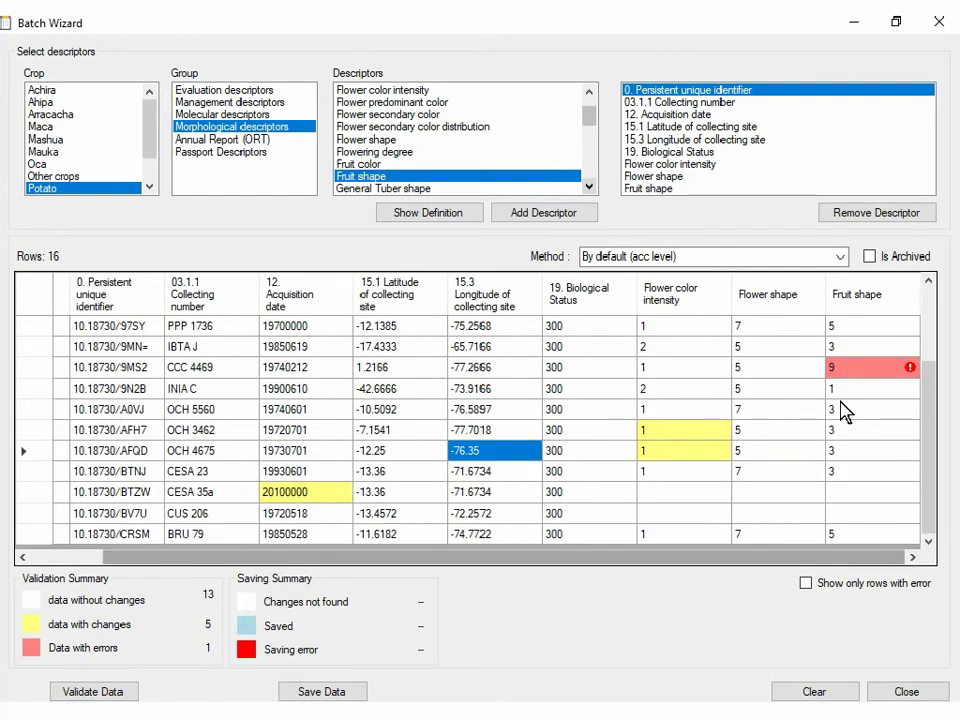
mouse_move(915, 378)
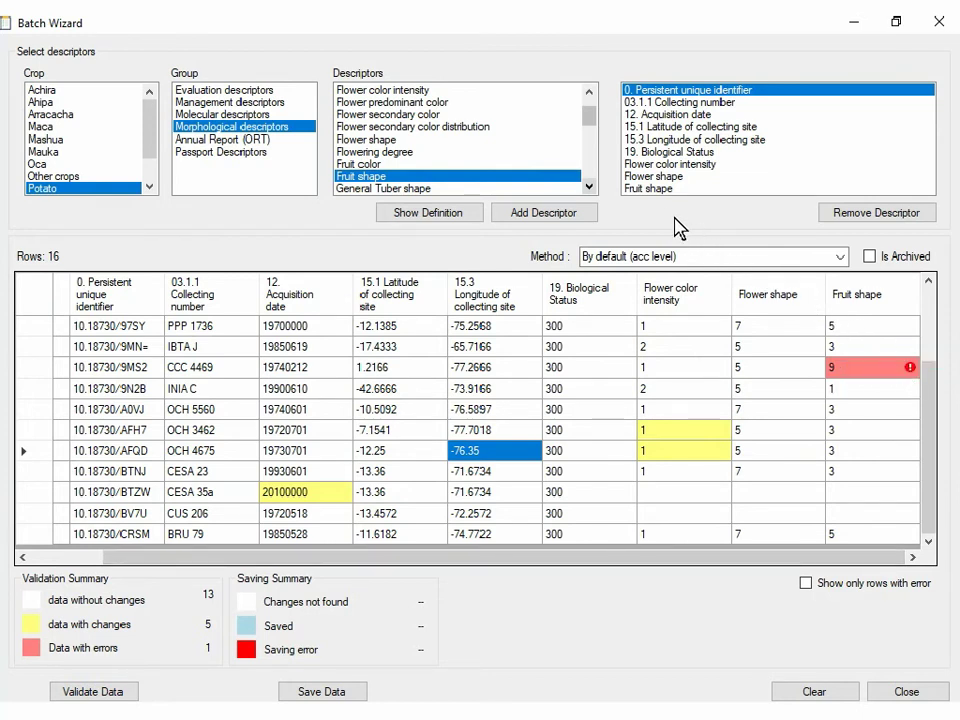
click(443, 212)
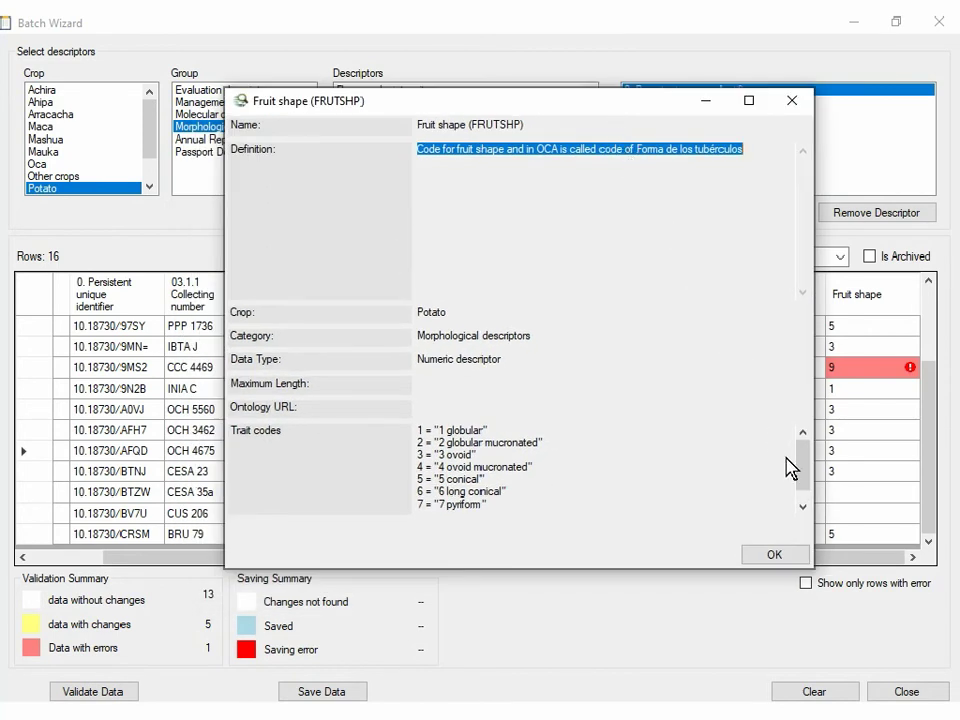
scroll(797, 500, down, 1)
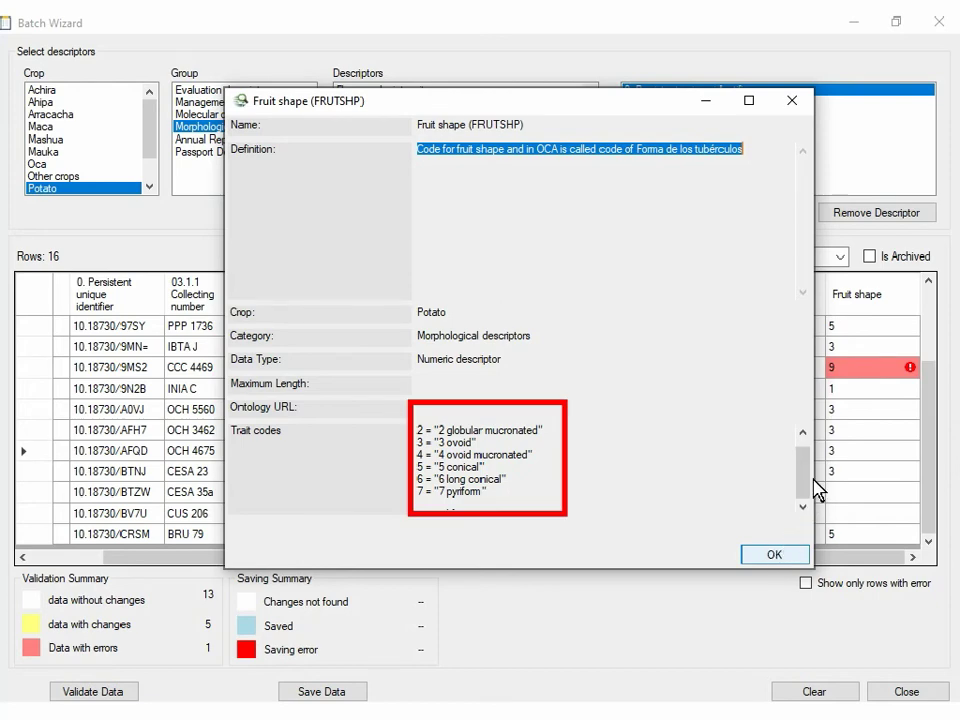
key(Return)
Set the Fruit shape of accession CIP 703350 to 3 and validate the data again
click(848, 380)
text(3)
key(Return)
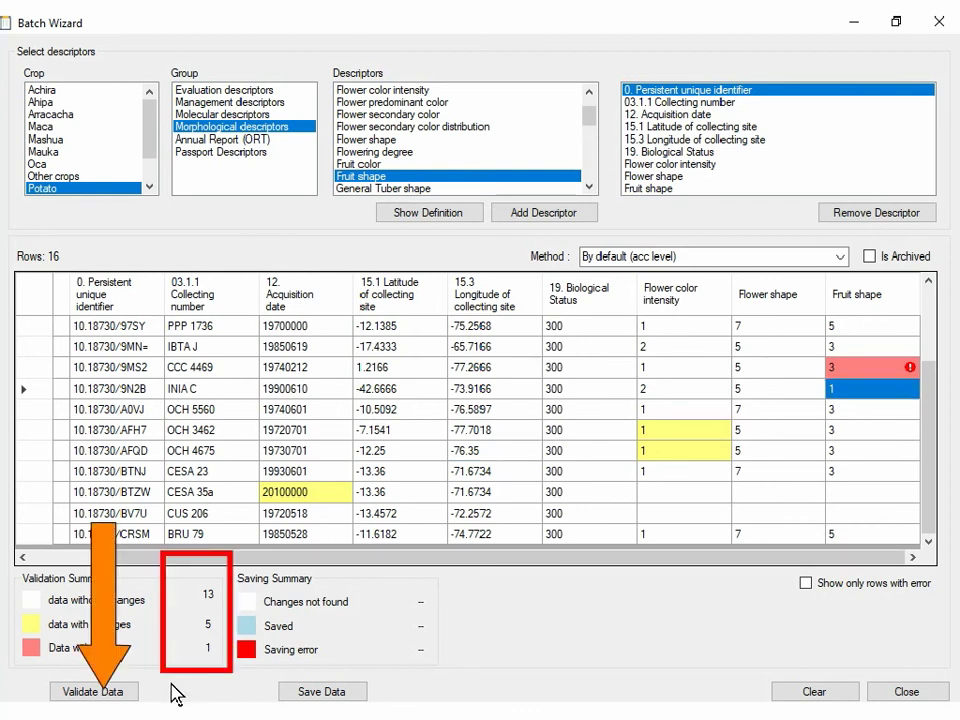
click(120, 692)
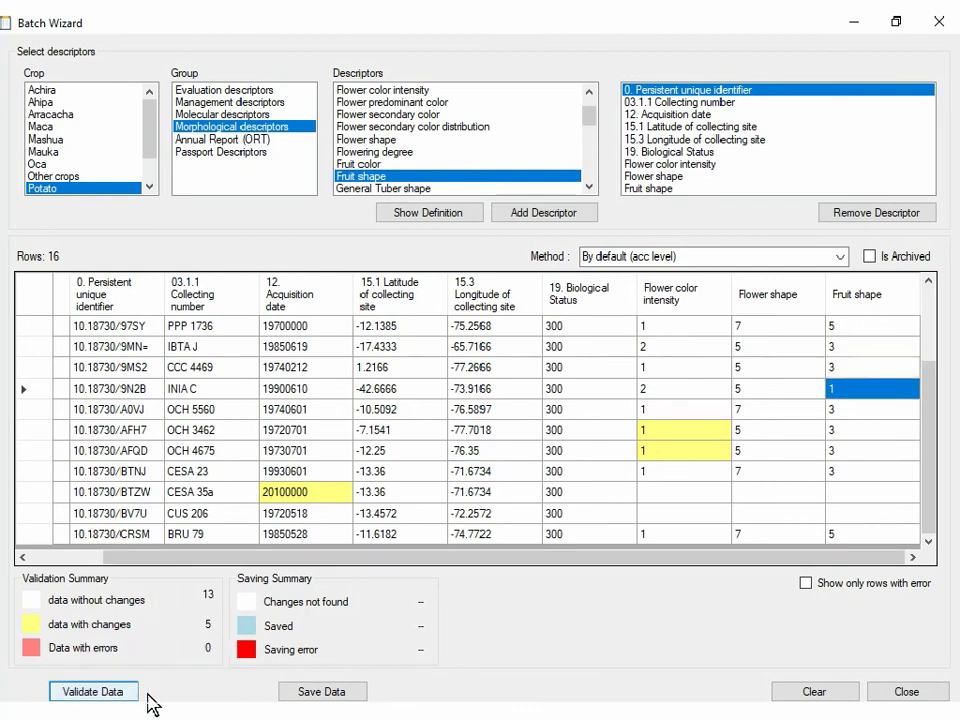